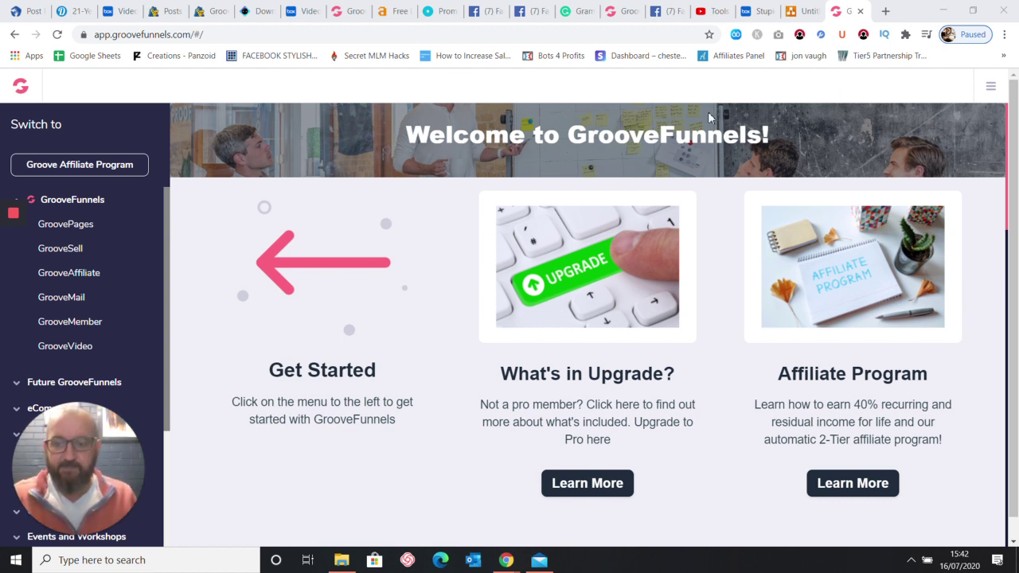
- Bring the Untitled Diagram funnel flowchart forward in place of the GrooveFunnels dashboard
left_click(803, 10)
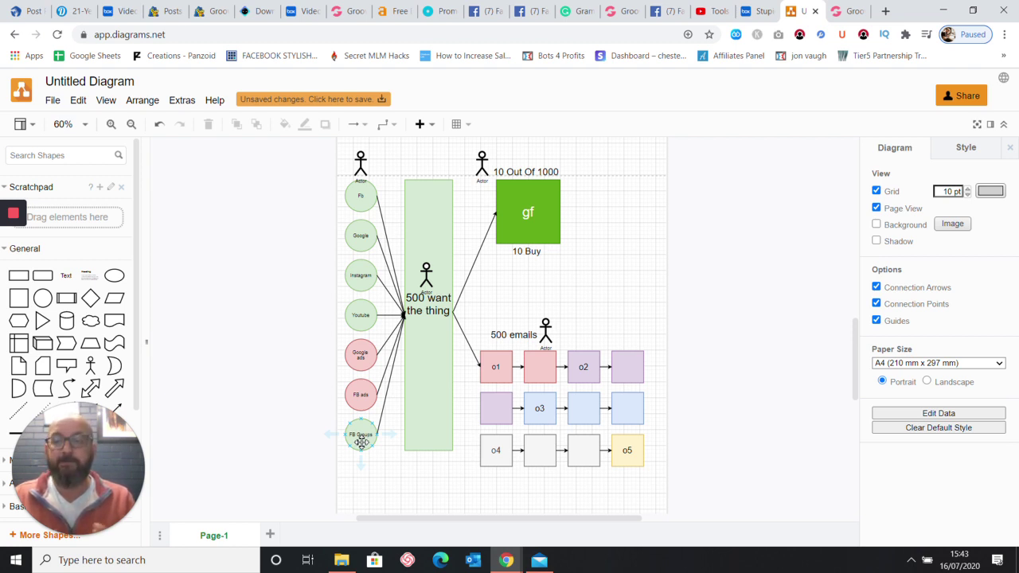
left_click(842, 11)
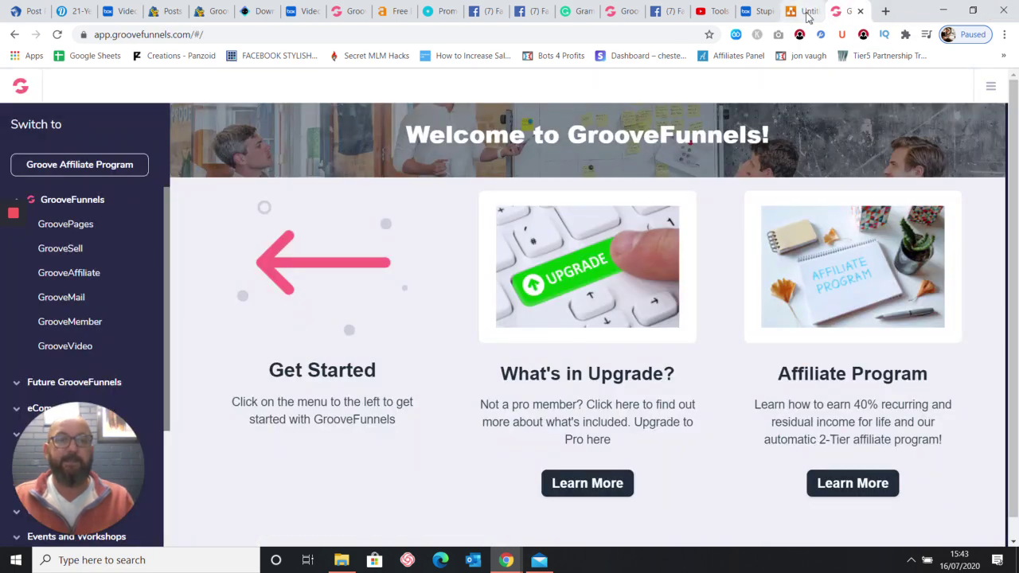
left_click(808, 17)
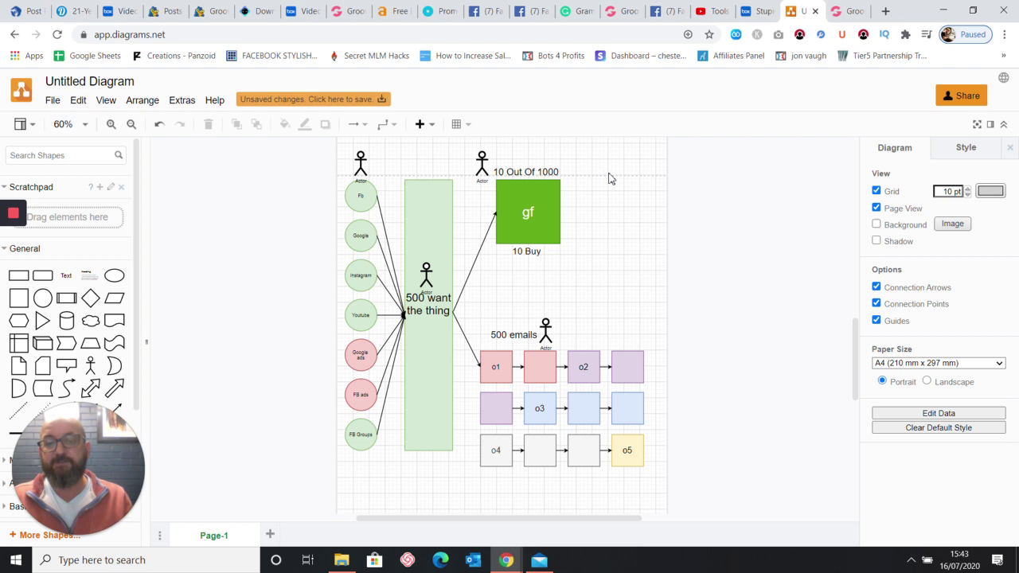
mouse_move(428, 315)
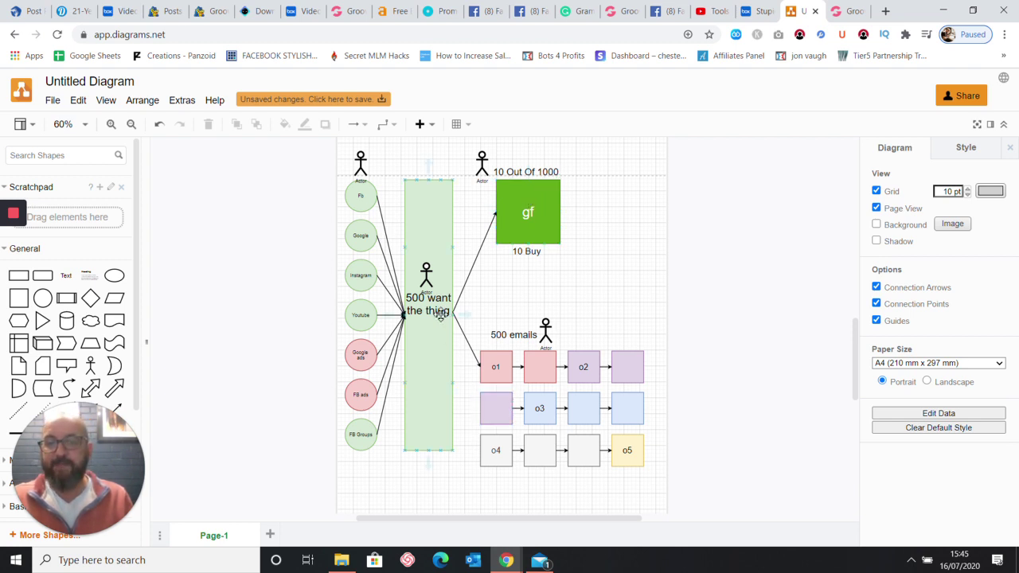
- Inspect the 10 Buy label, the o1 email box and the 500 want the thing box
left_click(518, 253)
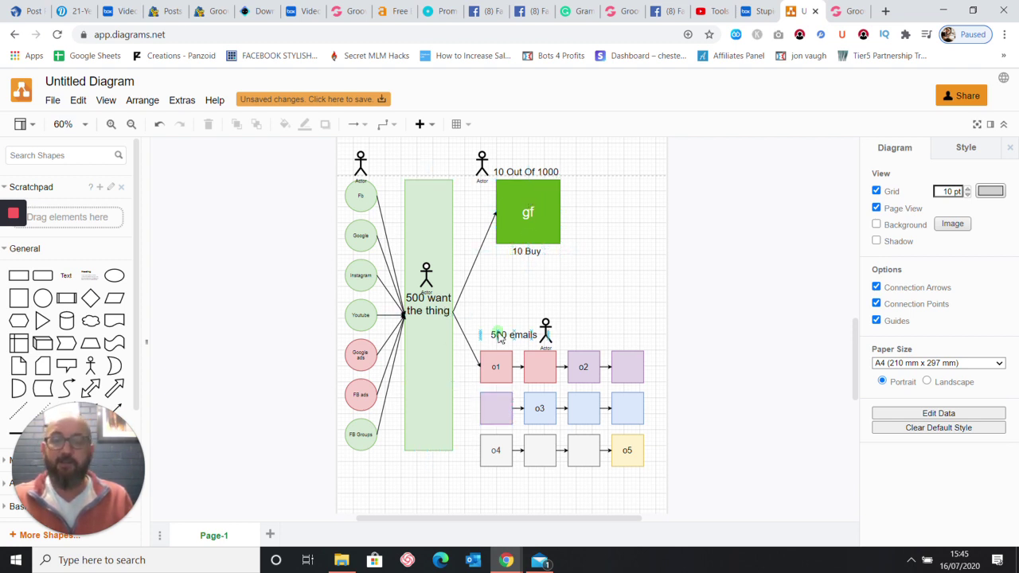
left_click(498, 360)
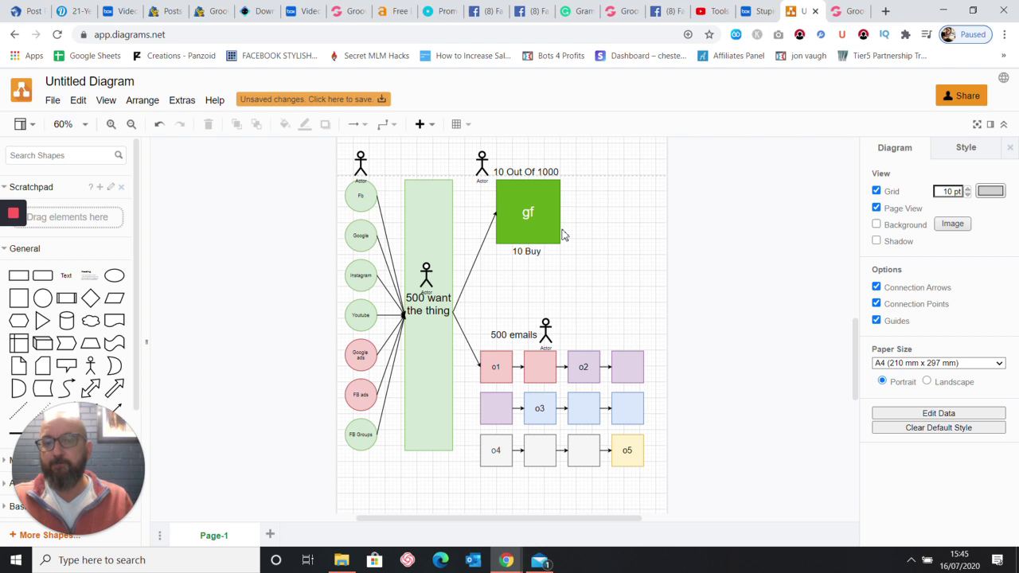
left_click(444, 260)
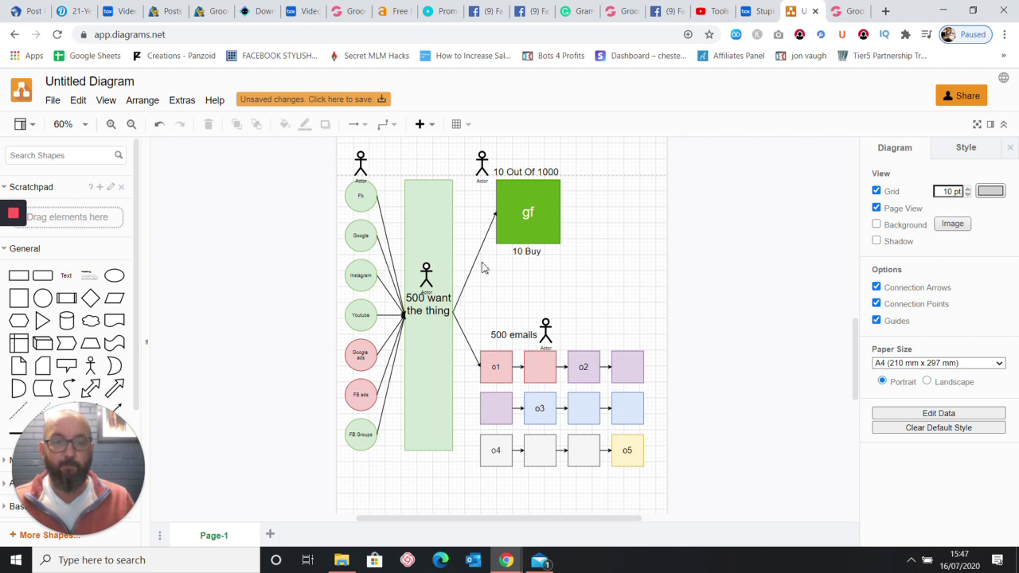
- Insert a Process box before gf, reroute the 500 want the thing arrow to it, and shift gf right
left_click_drag(589, 231, 617, 224)
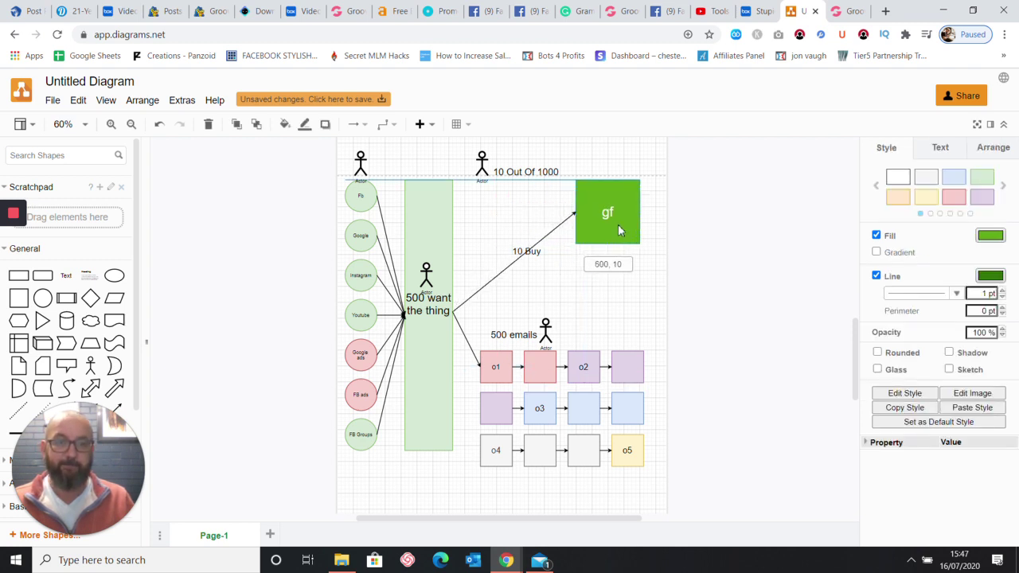
left_click(565, 226)
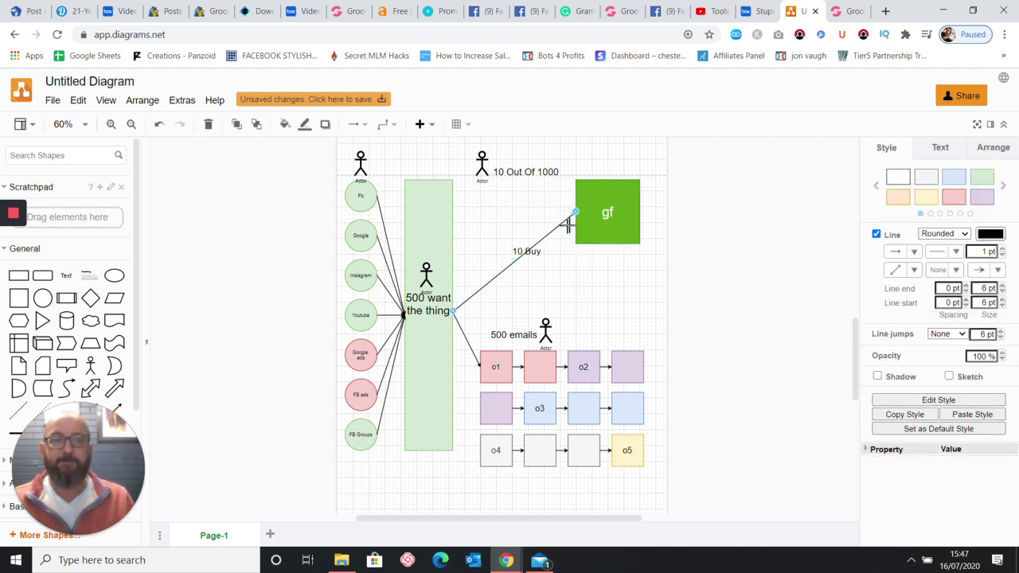
left_click_drag(576, 214, 491, 228)
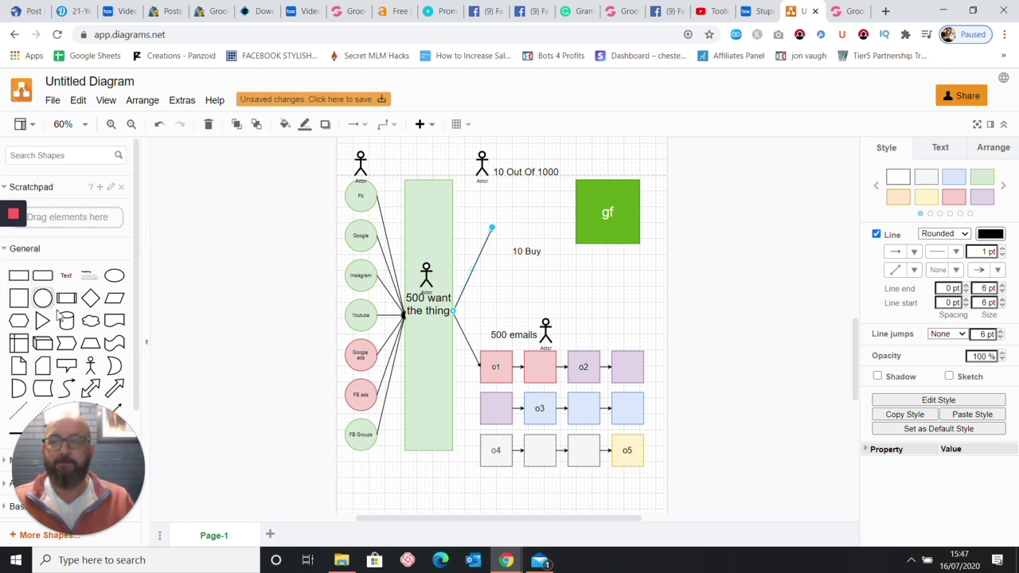
mouse_move(67, 298)
left_mouse_down()
mouse_move(342, 288)
mouse_move(561, 220)
left_mouse_up()
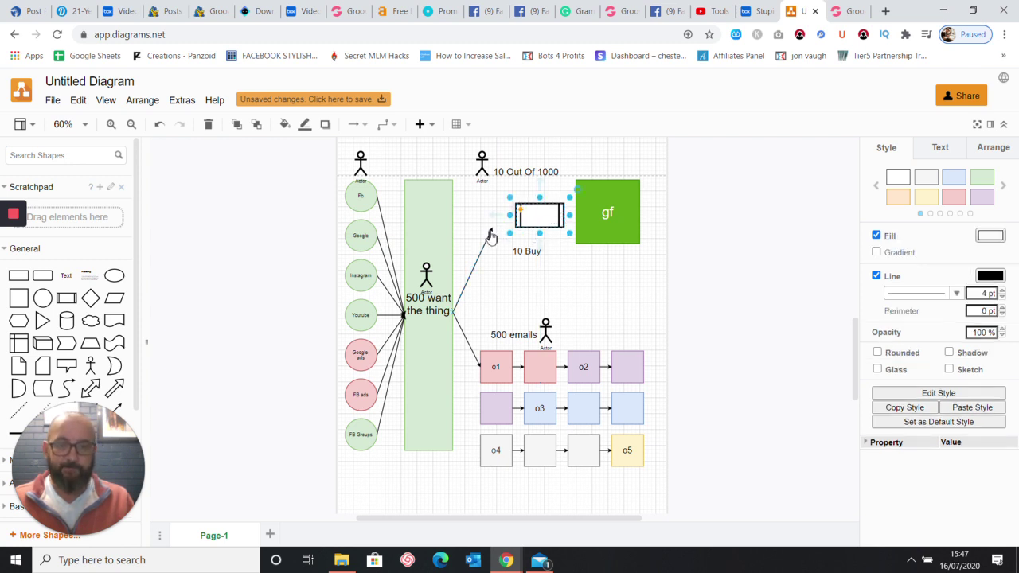
left_click_drag(492, 233, 527, 223)
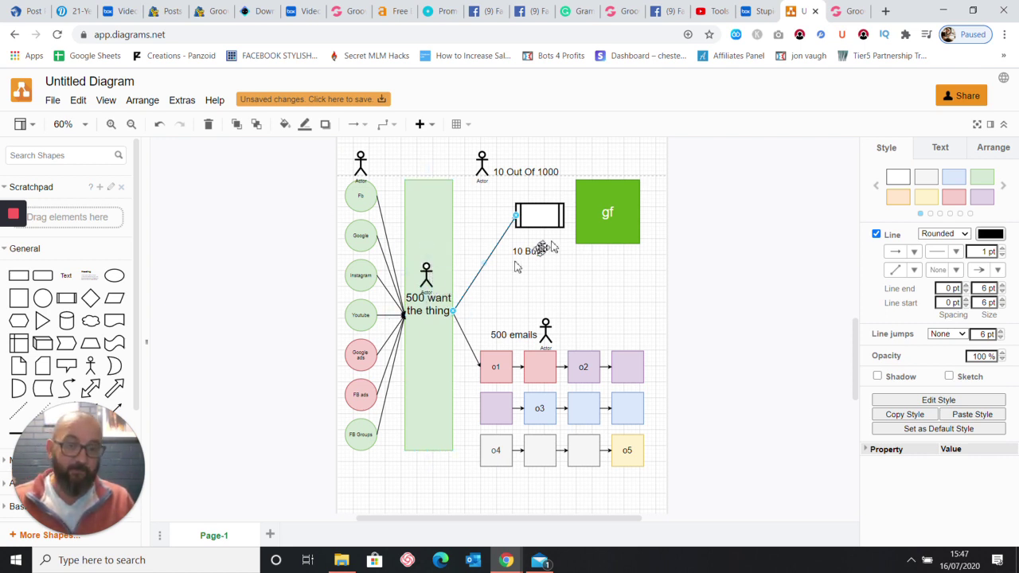
left_click_drag(607, 220, 641, 221)
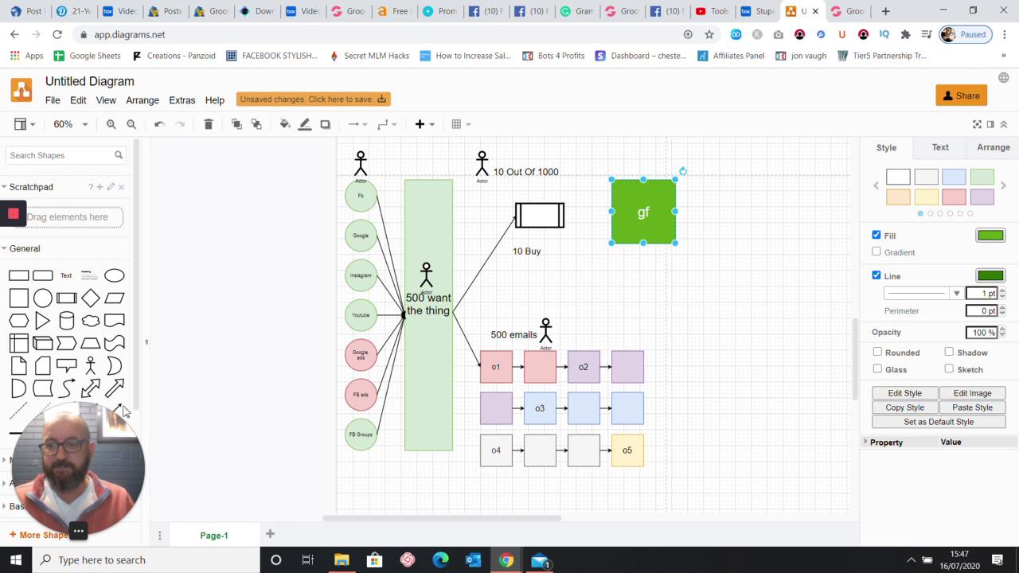
- Connect the new process box to the gf box with a Directional Connector arrow
mouse_move(136, 404)
left_mouse_down()
mouse_move(267, 398)
mouse_move(979, 416)
left_mouse_up()
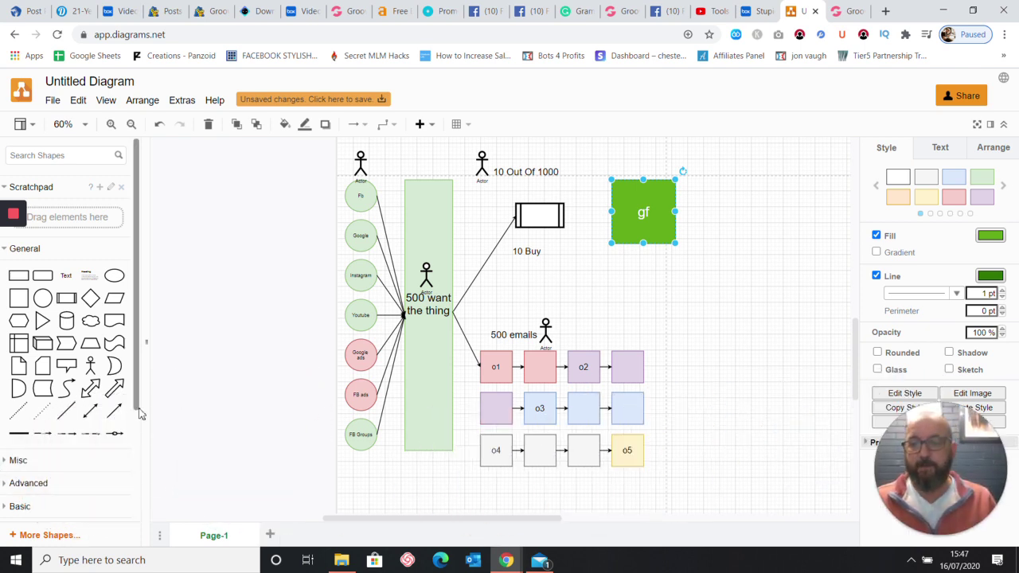
mouse_move(114, 410)
left_mouse_down()
mouse_move(580, 230)
mouse_move(114, 422)
left_mouse_up()
left_click(114, 421)
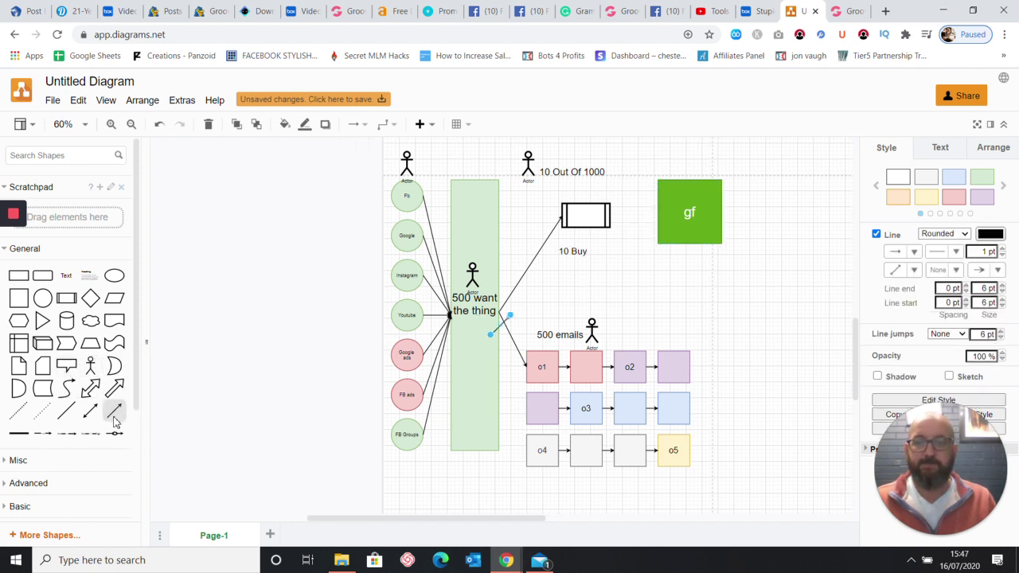
left_click_drag(491, 336, 610, 219)
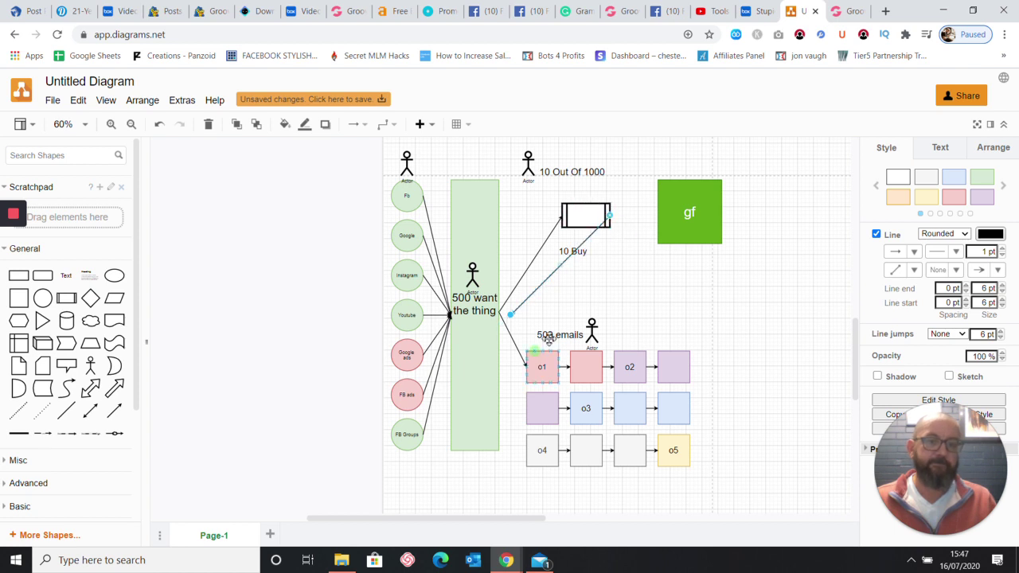
left_click_drag(511, 321, 659, 216)
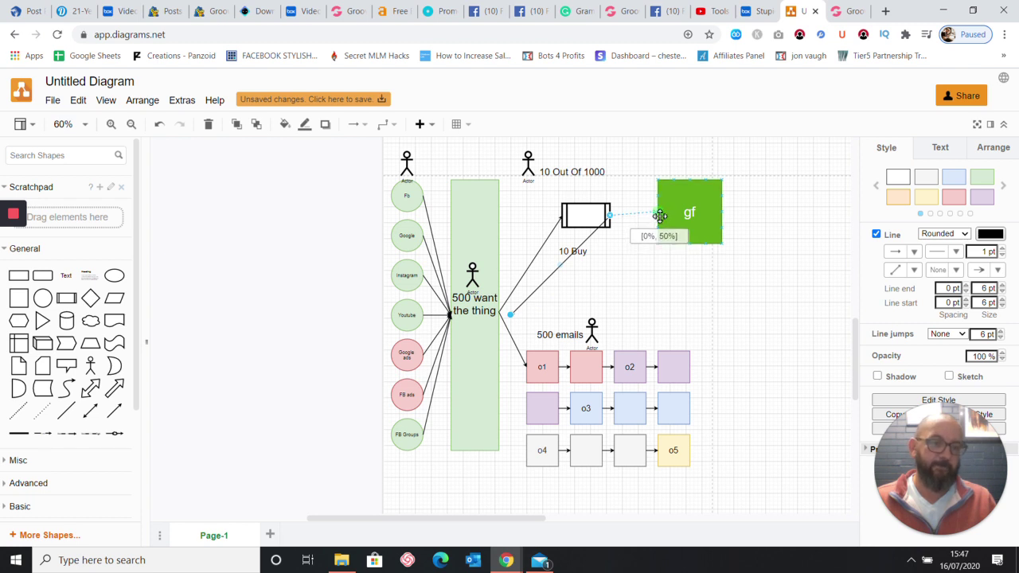
- Duplicate the gf box, place the copy just below it, and begin editing its label
right_click(698, 230)
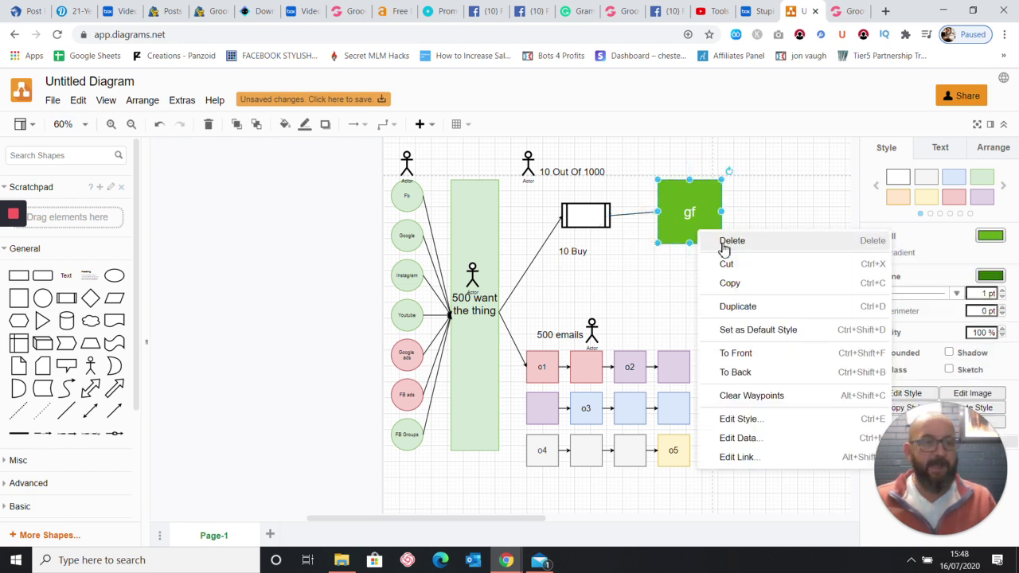
left_click(732, 306)
mouse_move(698, 255)
left_mouse_down()
mouse_move(685, 293)
mouse_move(700, 285)
left_mouse_up()
double_click(691, 288)
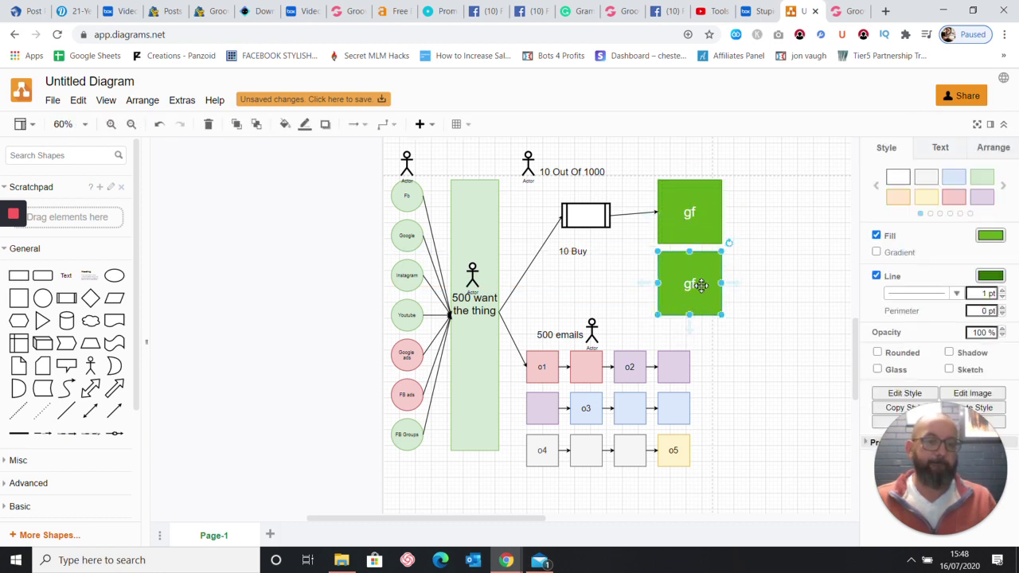
double_click(694, 285)
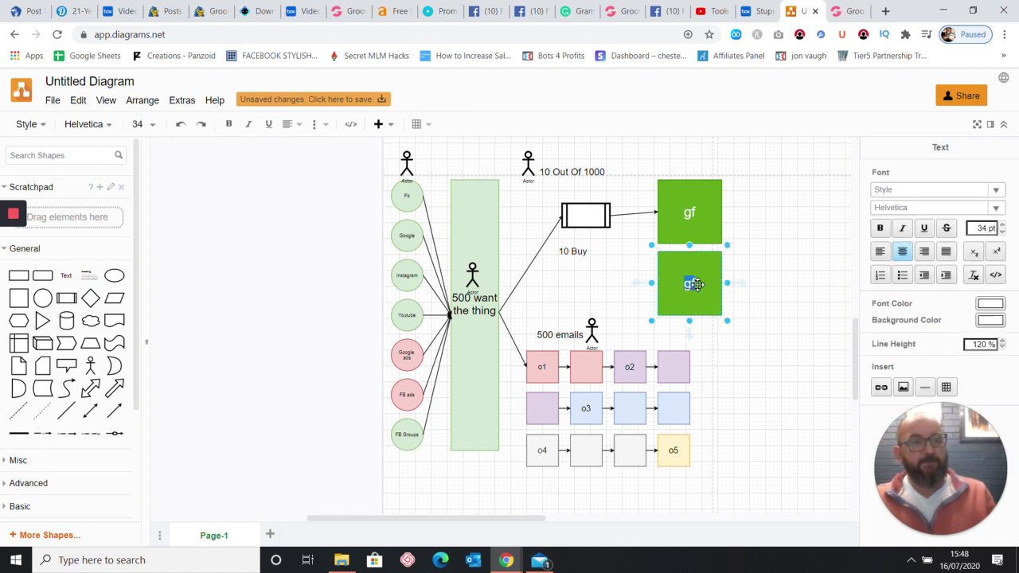